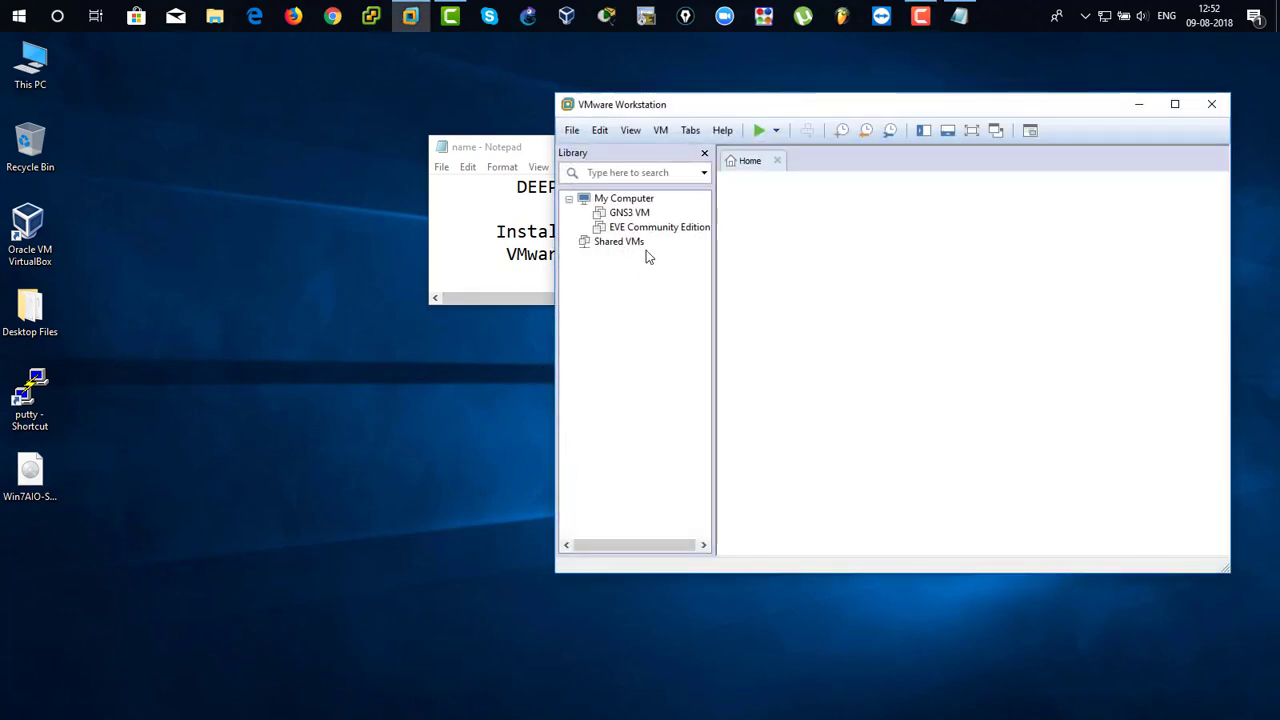
# Start creating a new virtual machine with the Typical (recommended) configuration.
pyautogui.moveTo(676, 112); pyautogui.dragTo(459, 115)
pyautogui.click(55, 483)
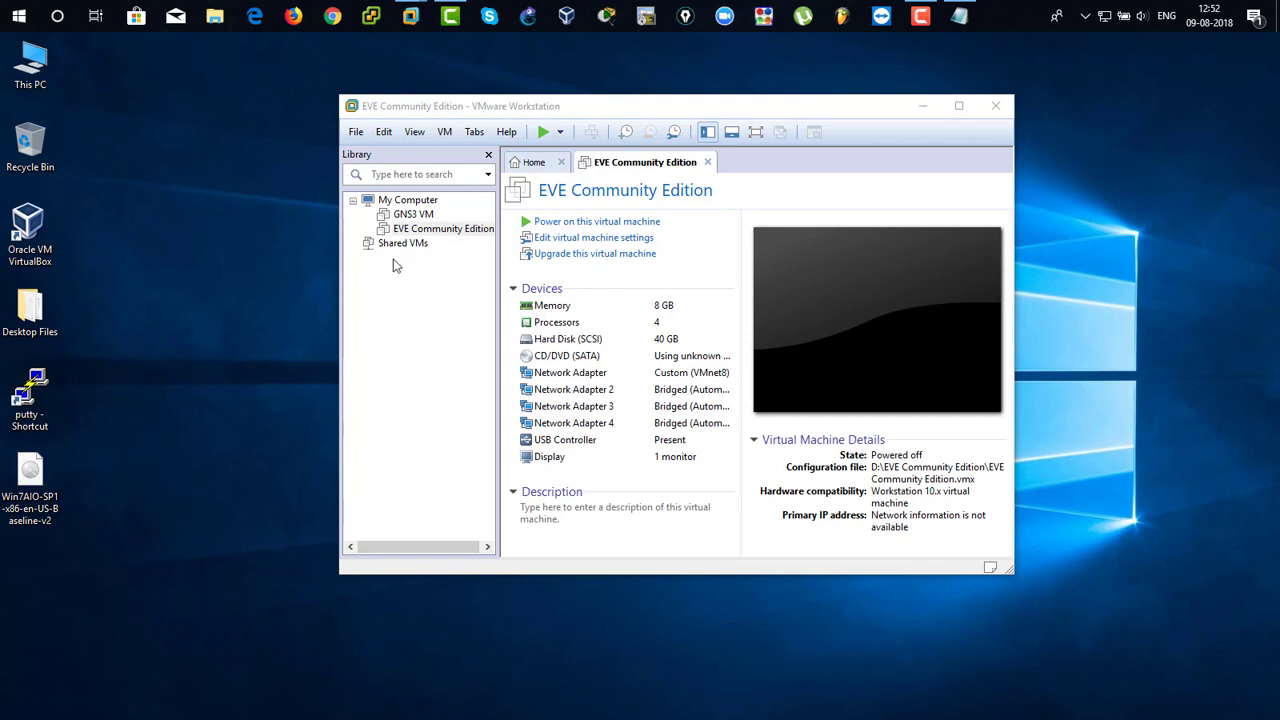
pyautogui.click(357, 135)
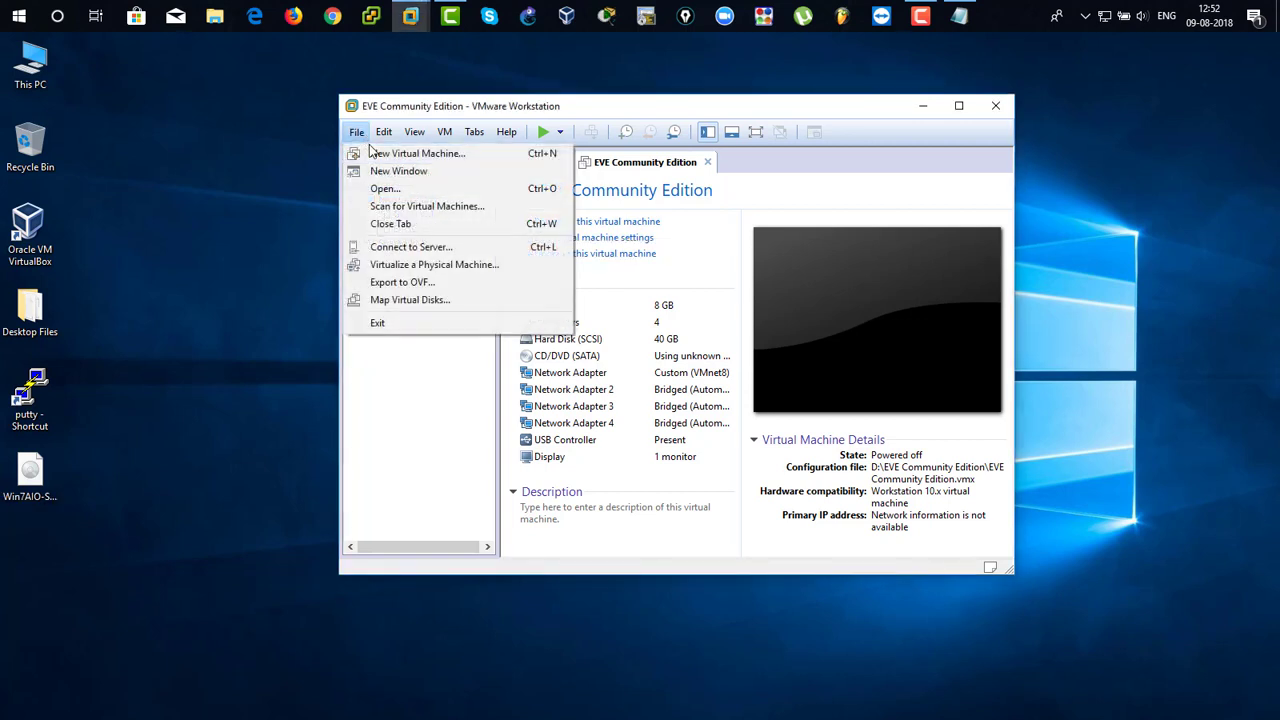
pyautogui.click(429, 155)
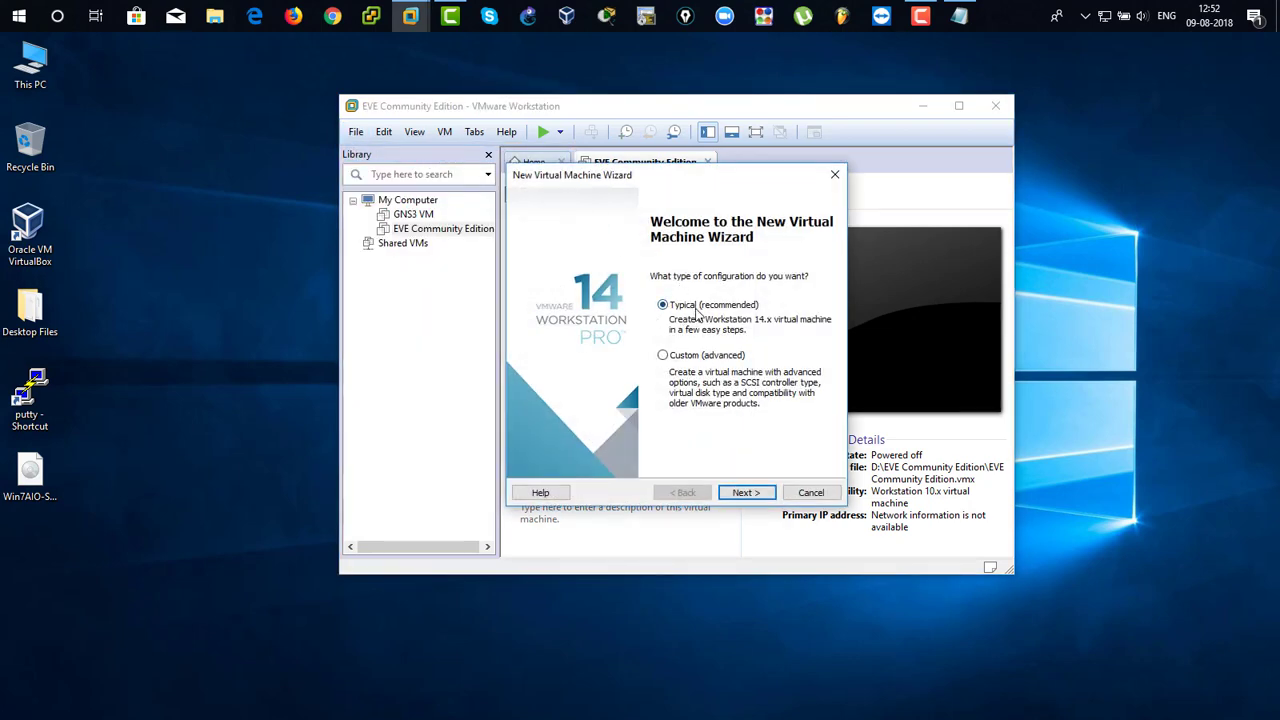
pyautogui.click(746, 493)
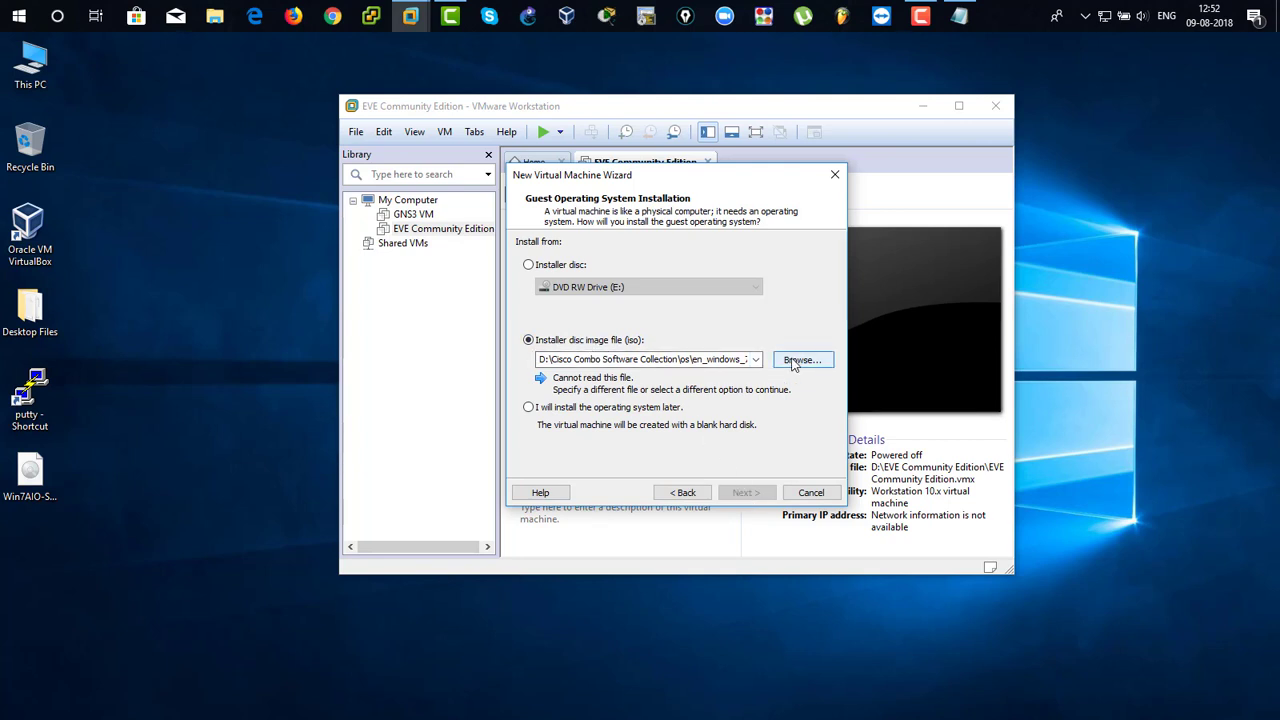
# Select the Win7AIO-SP1-x86-en-US-Baseline-v2 ISO from the Desktop as the installer disc image and continue.
pyautogui.click(45, 492)
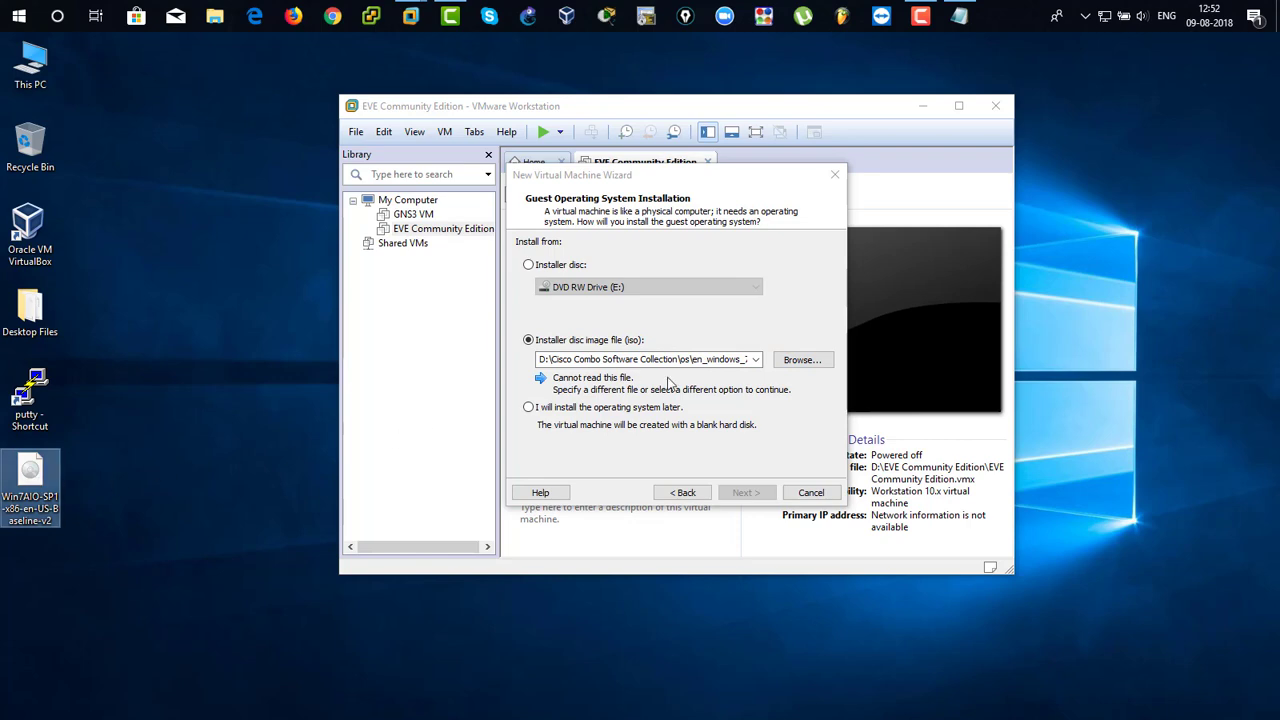
pyautogui.click(800, 360)
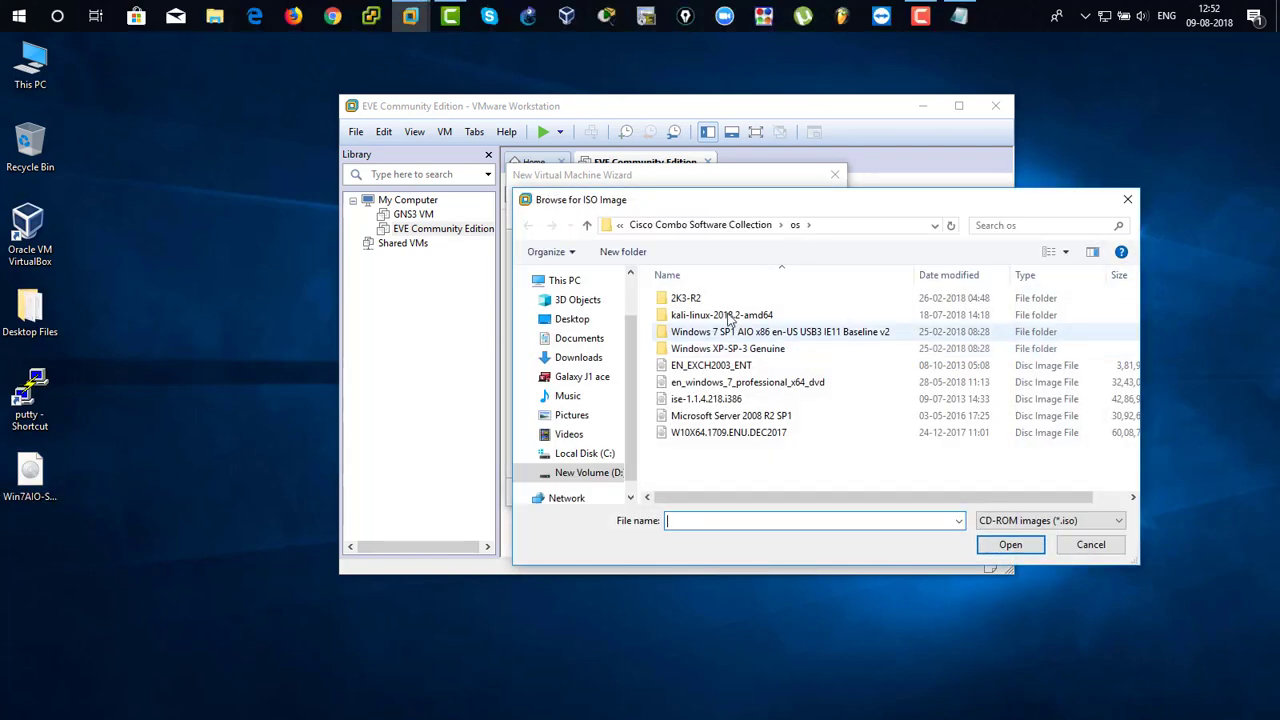
pyautogui.click(560, 320)
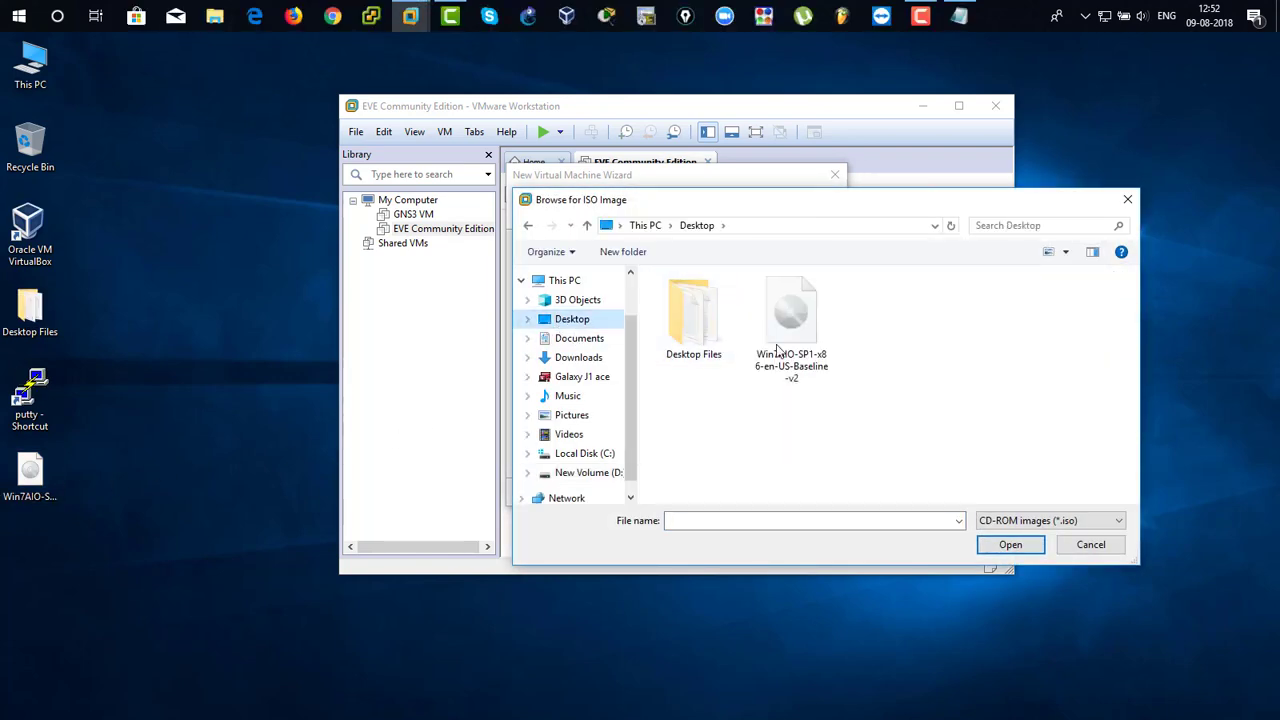
pyautogui.click(810, 324)
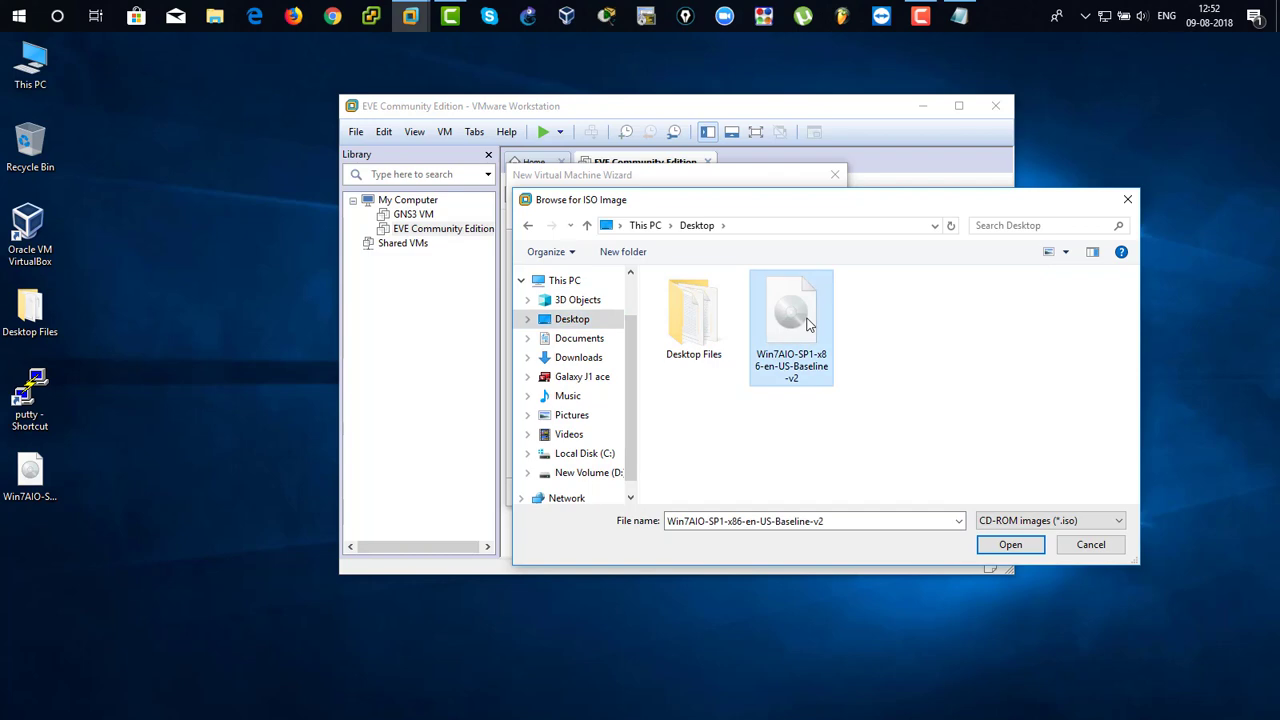
pyautogui.click(990, 545)
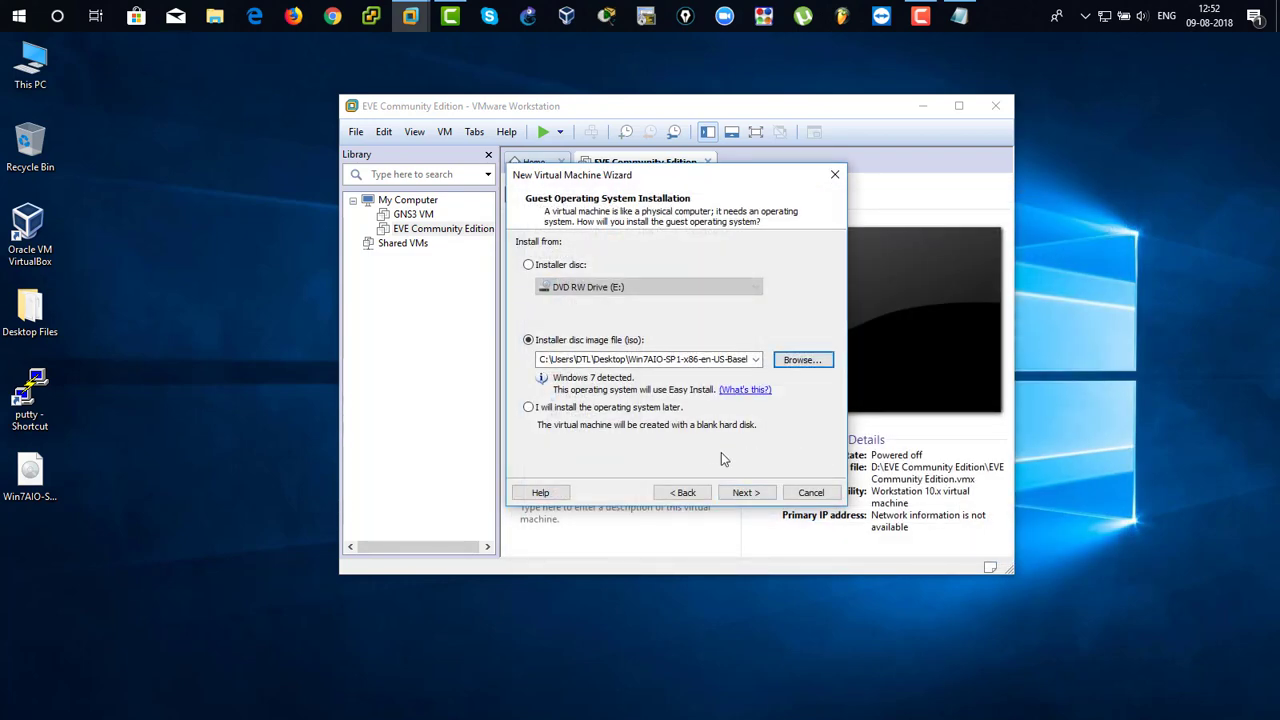
pyautogui.click(745, 493)
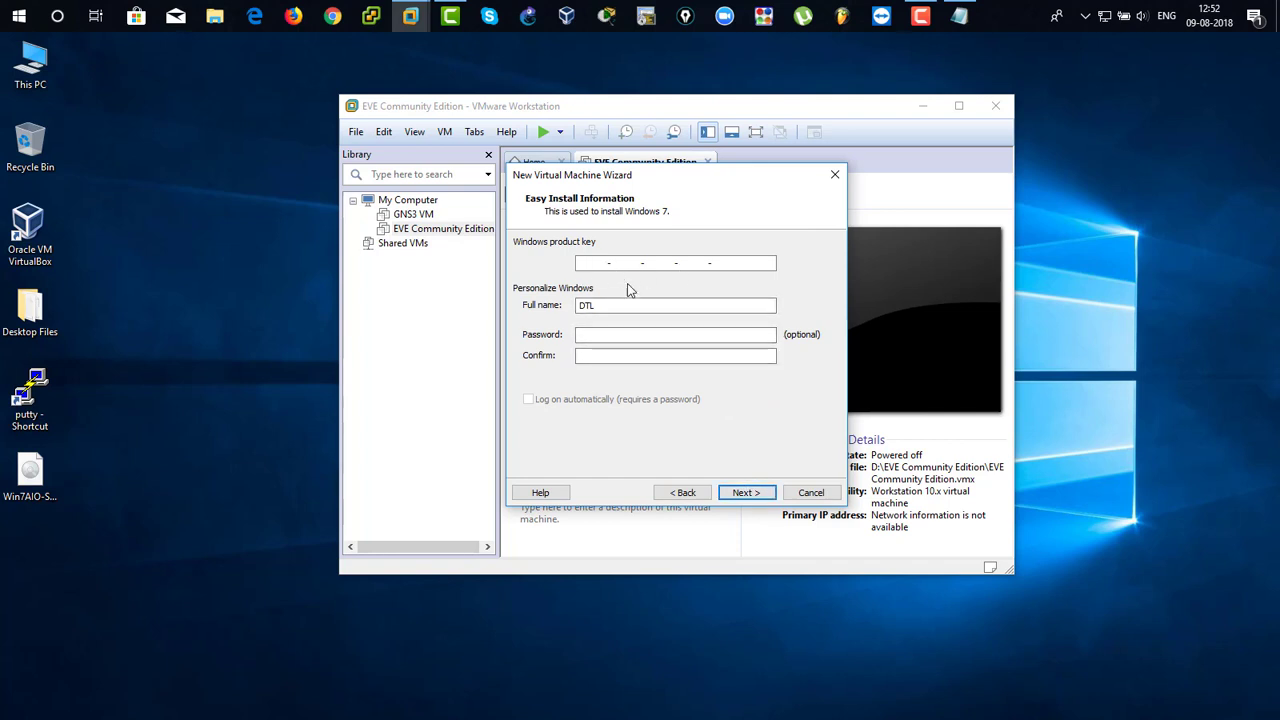
# Continue without a Windows product key and name the virtual machine Win-7.
pyautogui.click(742, 493)
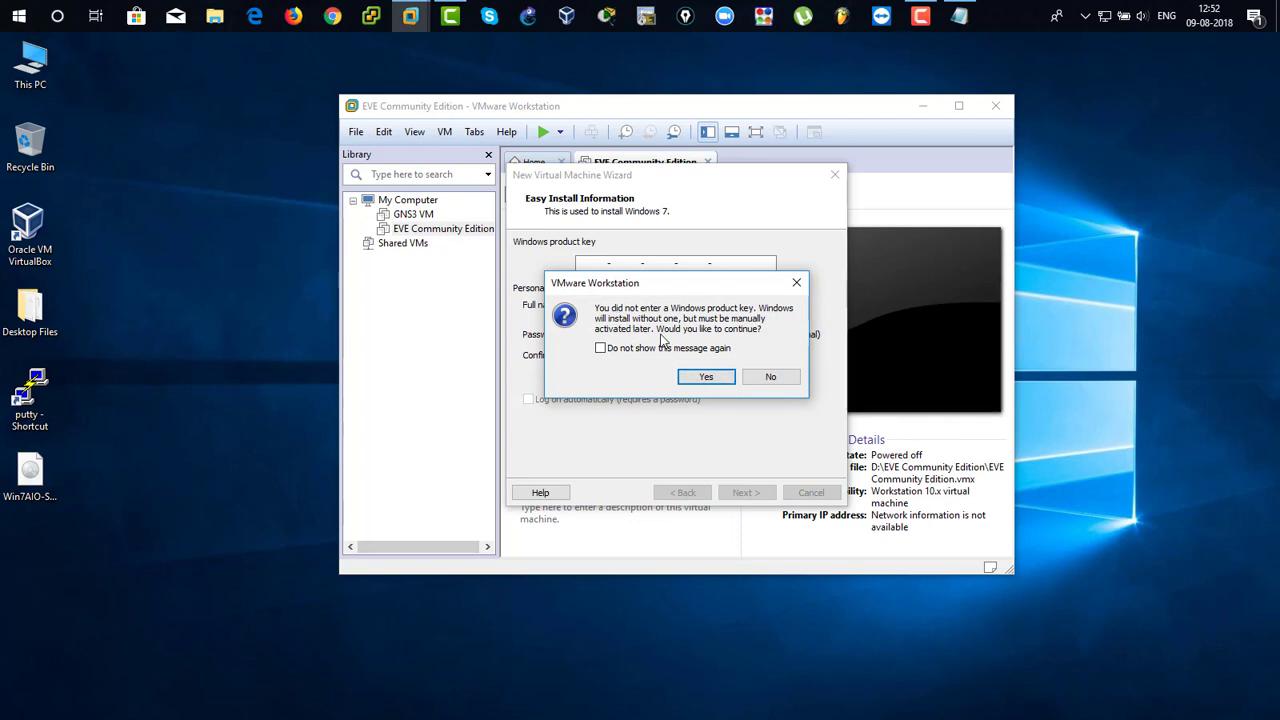
pyautogui.click(726, 376)
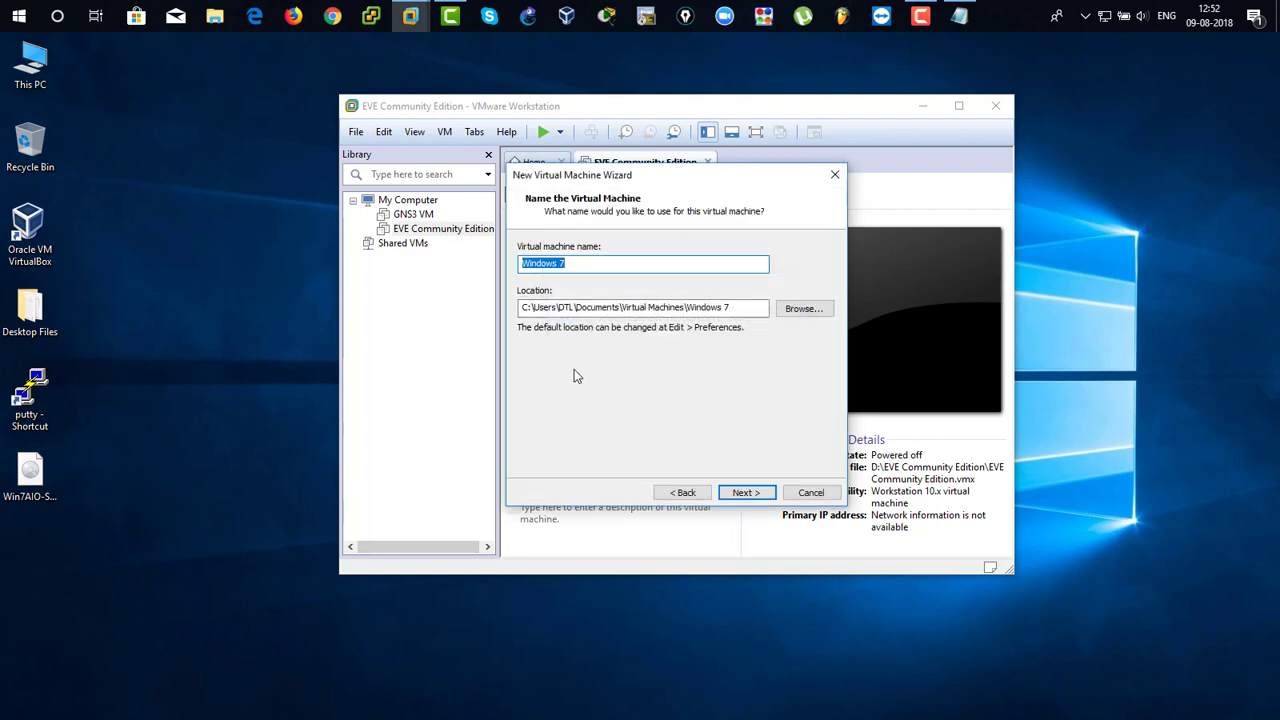
pyautogui.click(588, 265)
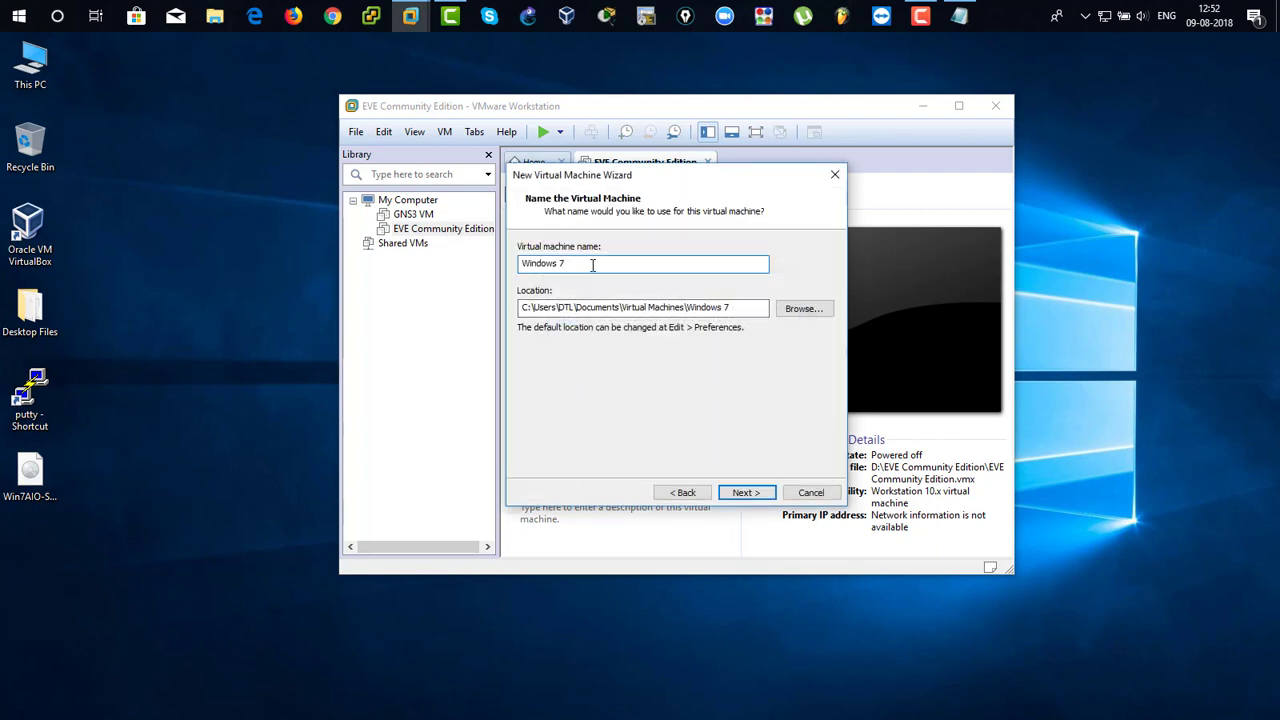
pyautogui.press('BackSpace')
pyautogui.press('BackSpace')
pyautogui.press('BackSpace')
pyautogui.press('BackSpace')
pyautogui.press('BackSpace')
pyautogui.click(752, 492)
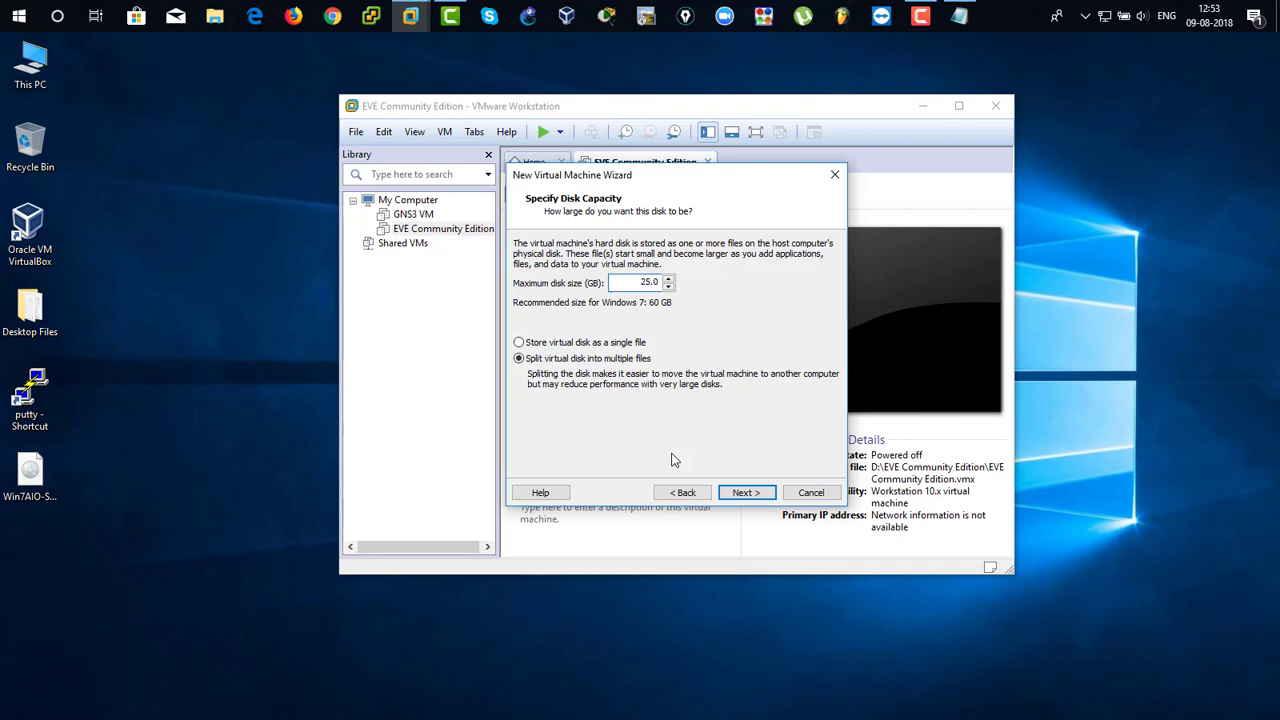
# Accept a 25 GB disk split into multiple files, then create the virtual machine with power-on after creation enabled.
pyautogui.click(745, 492)
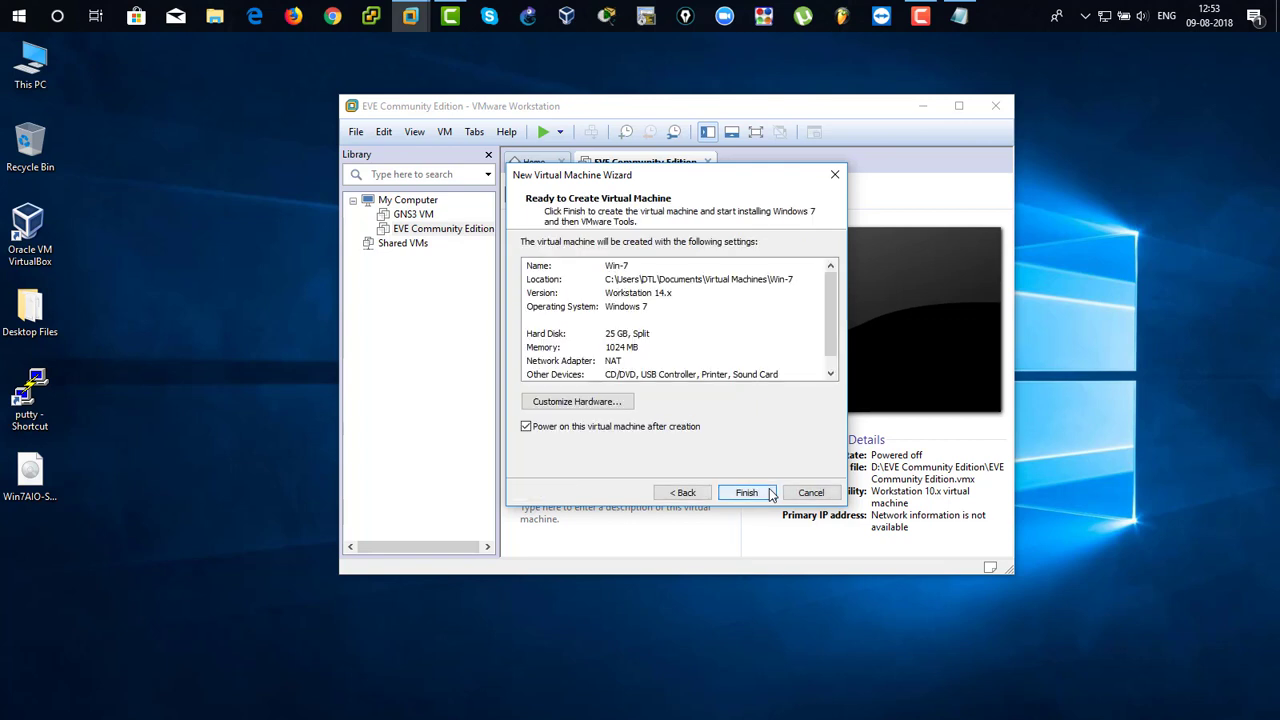
pyautogui.click(610, 346)
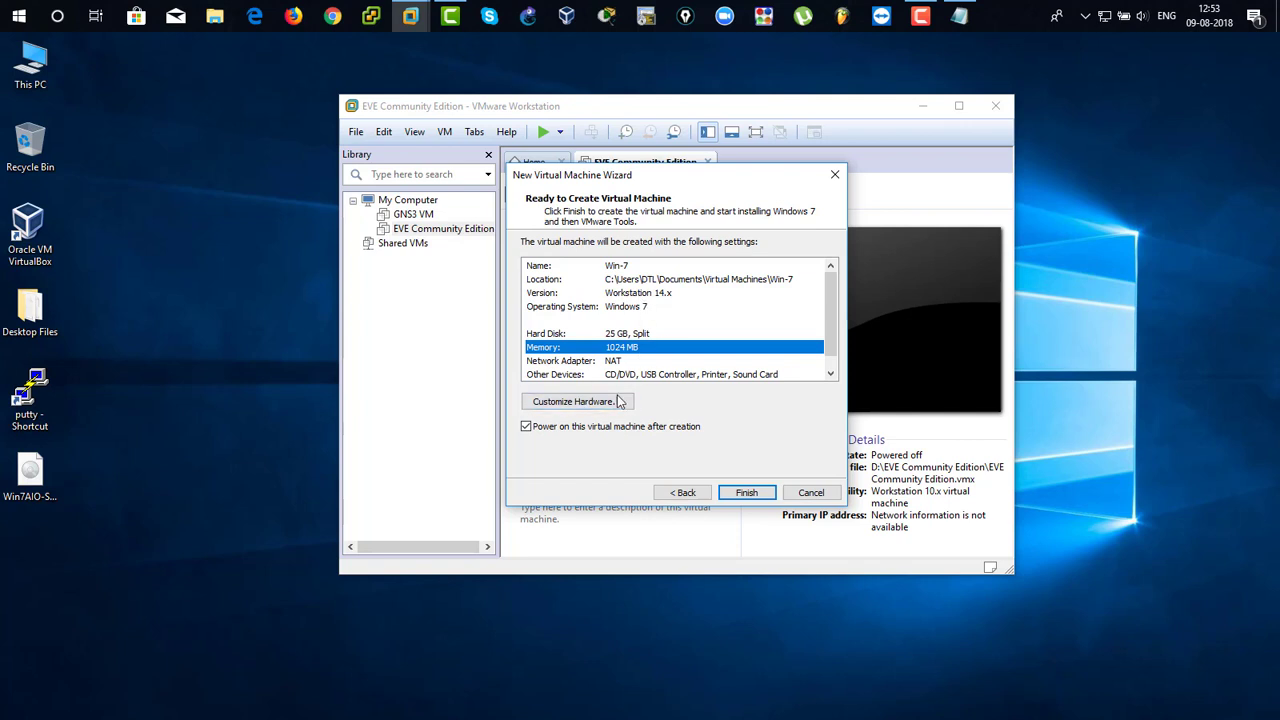
pyautogui.click(763, 490)
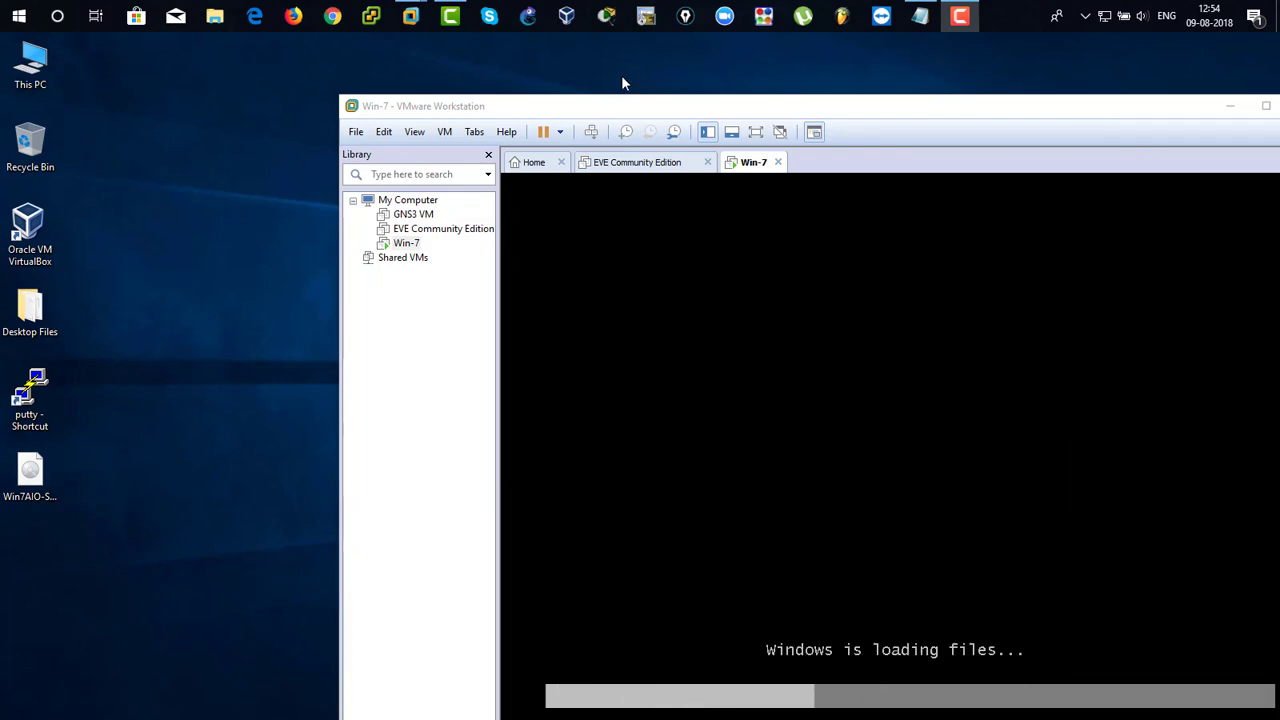
# Choose Windows 7 Professional SP1 x86 as the operating system to install and start the installation.
pyautogui.moveTo(586, 106); pyautogui.dragTo(403, 51)
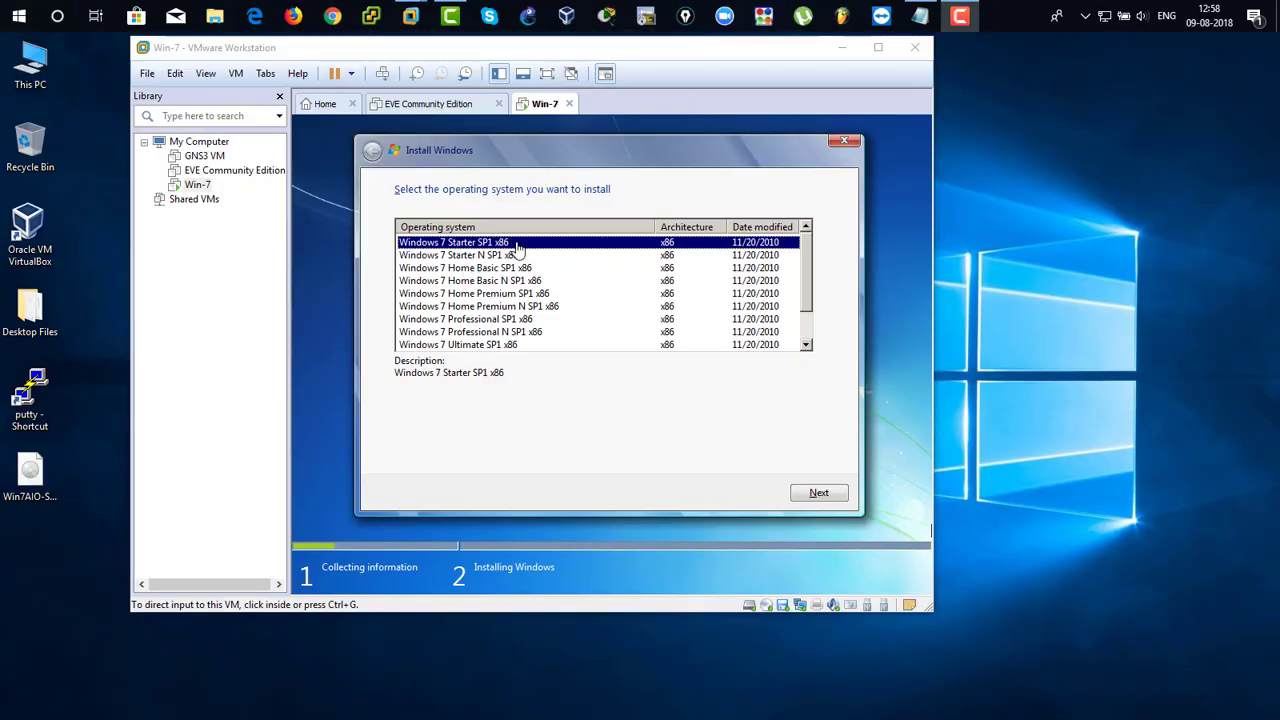
pyautogui.click(538, 262)
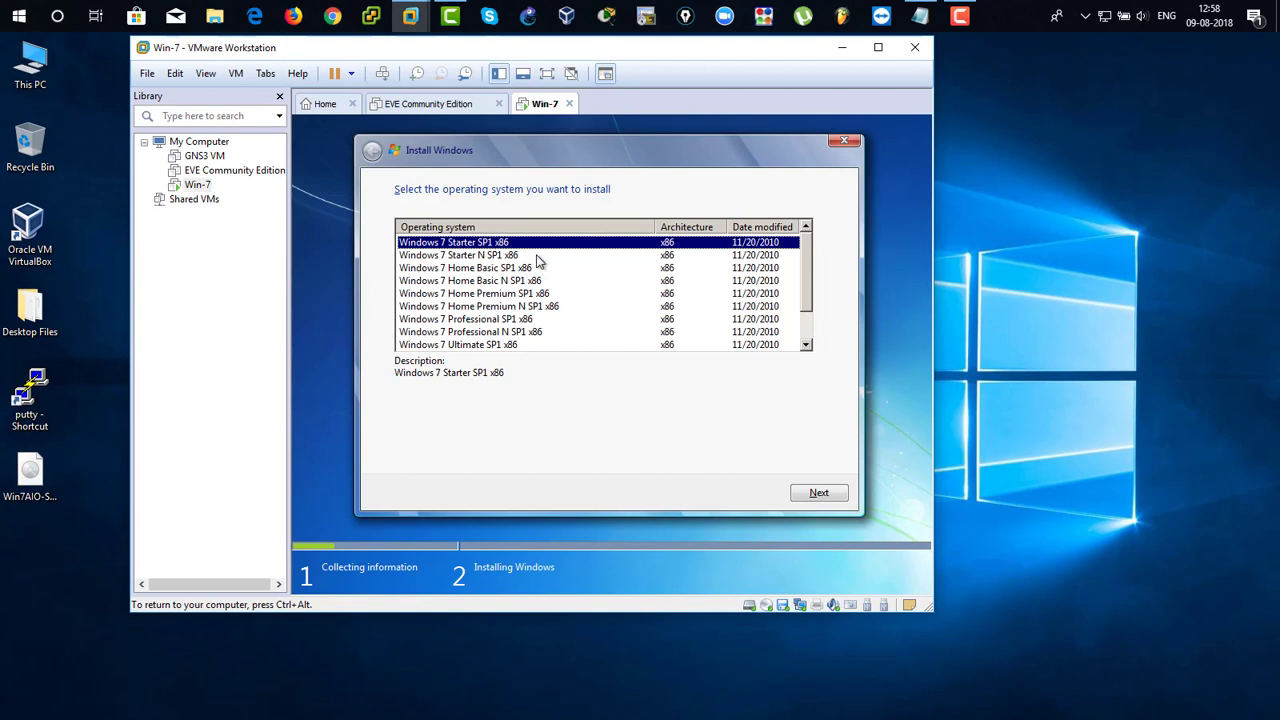
pyautogui.click(537, 257)
pyautogui.click(545, 270)
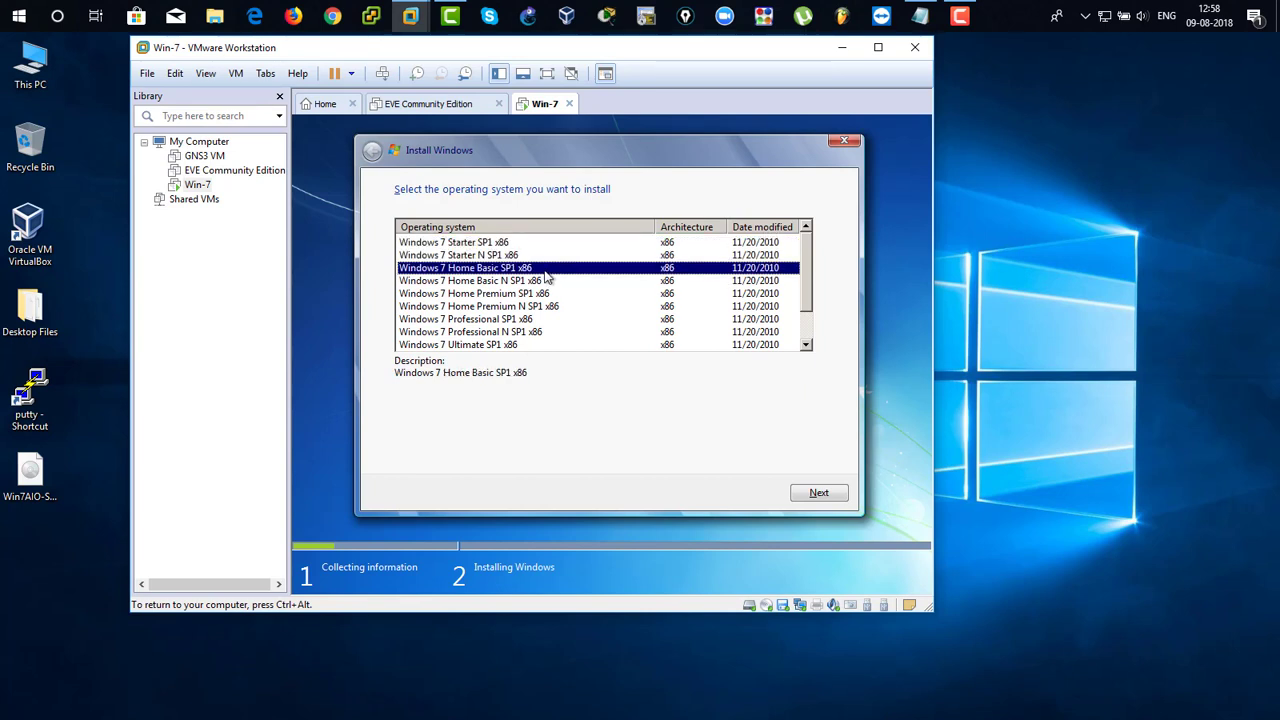
pyautogui.click(550, 282)
pyautogui.click(552, 293)
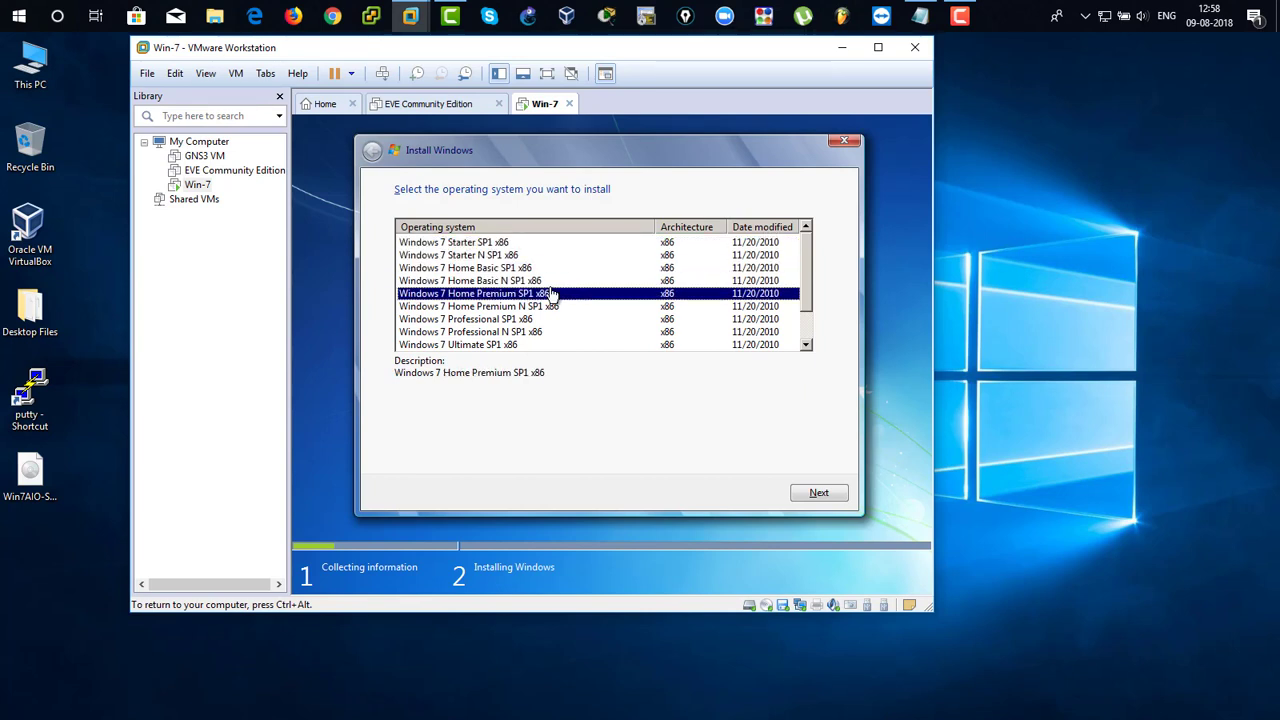
pyautogui.click(566, 307)
pyautogui.click(548, 319)
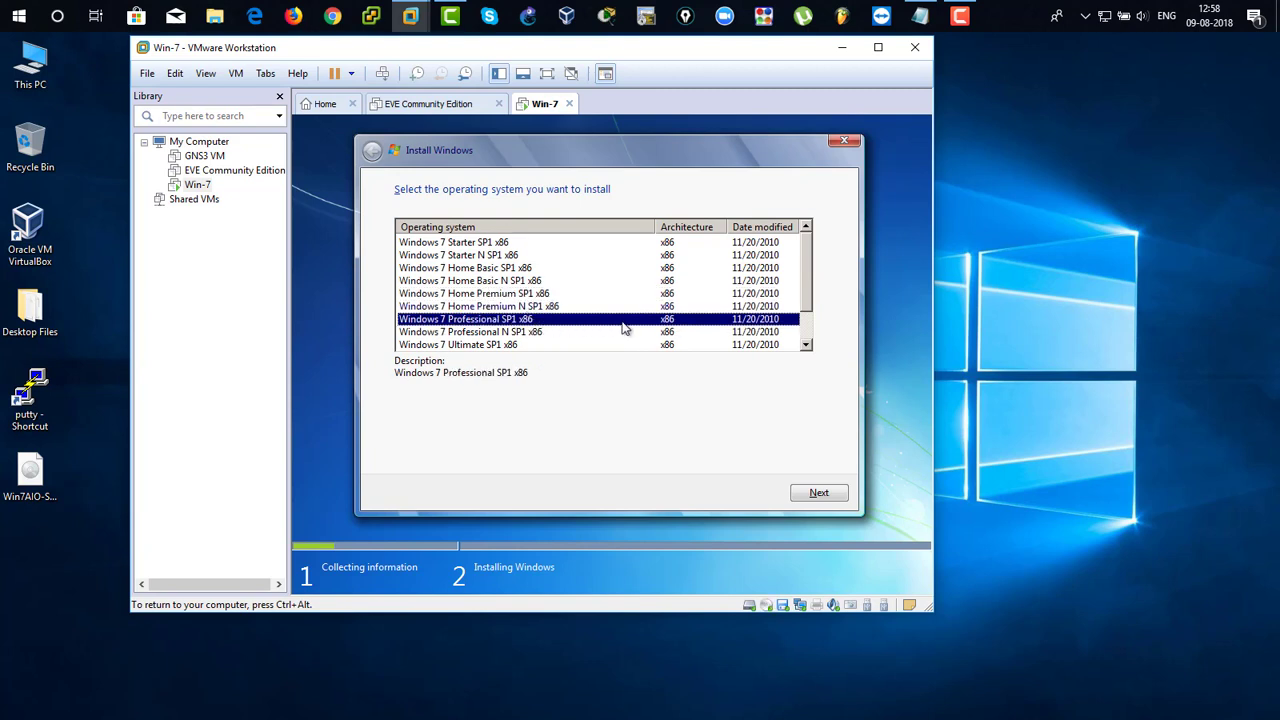
pyautogui.click(841, 500)
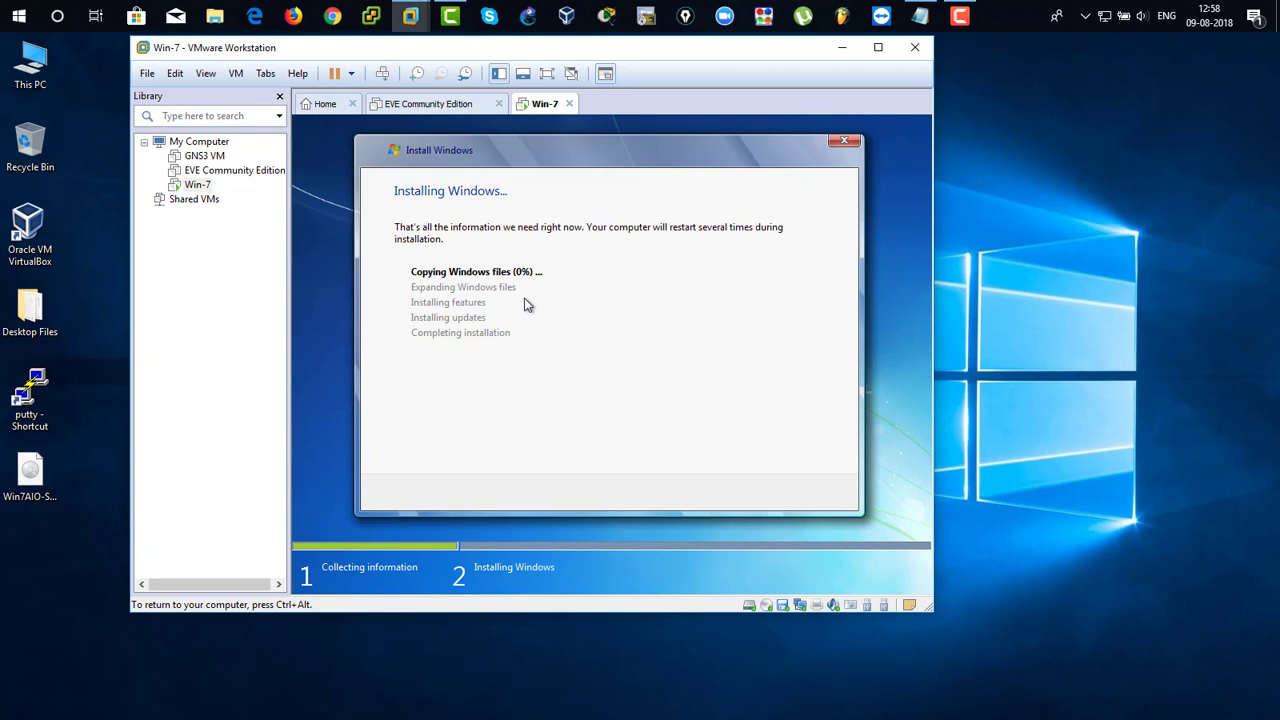
pyautogui.hotkey('ctrl', 'alt')
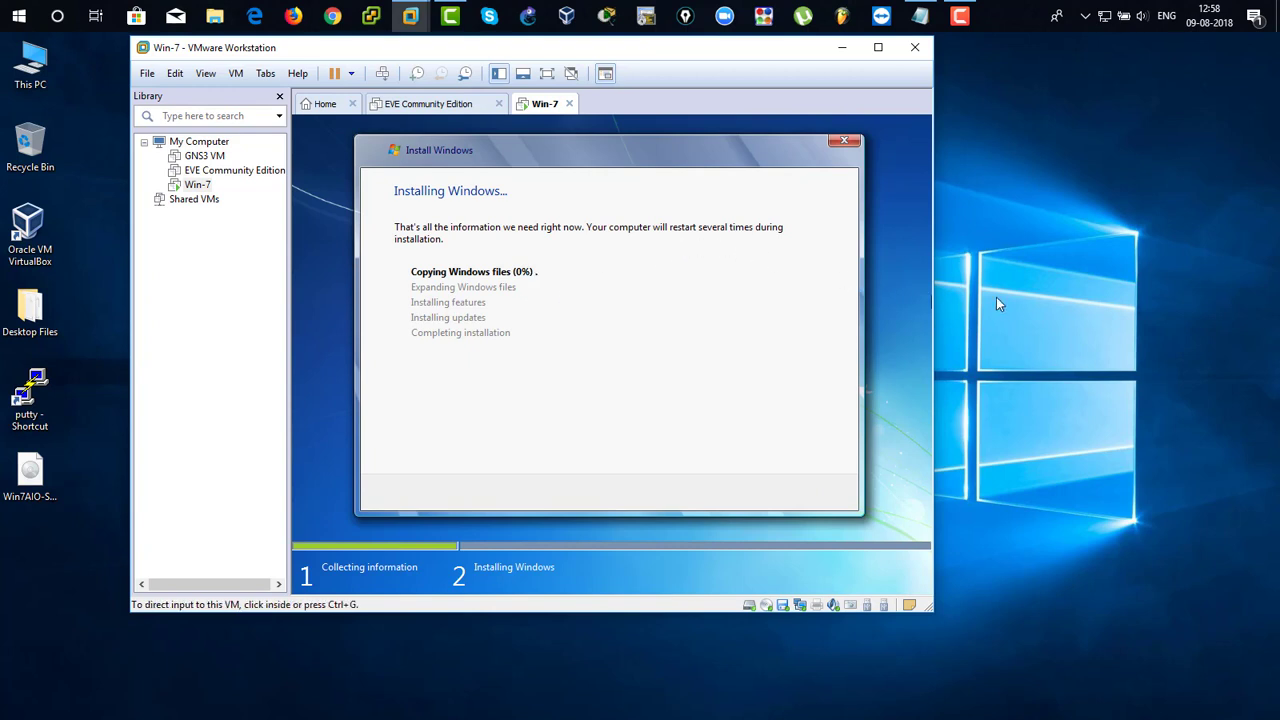
pyautogui.click(758, 362)
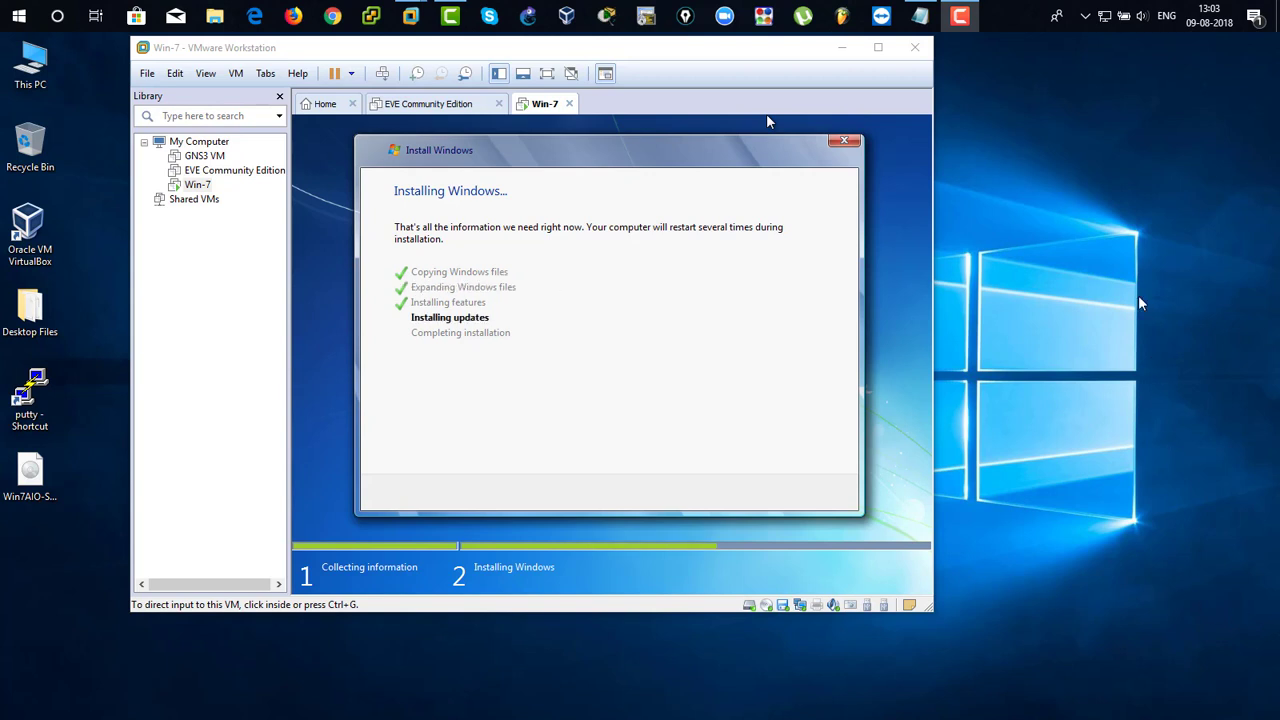
pyautogui.click(1129, 233)
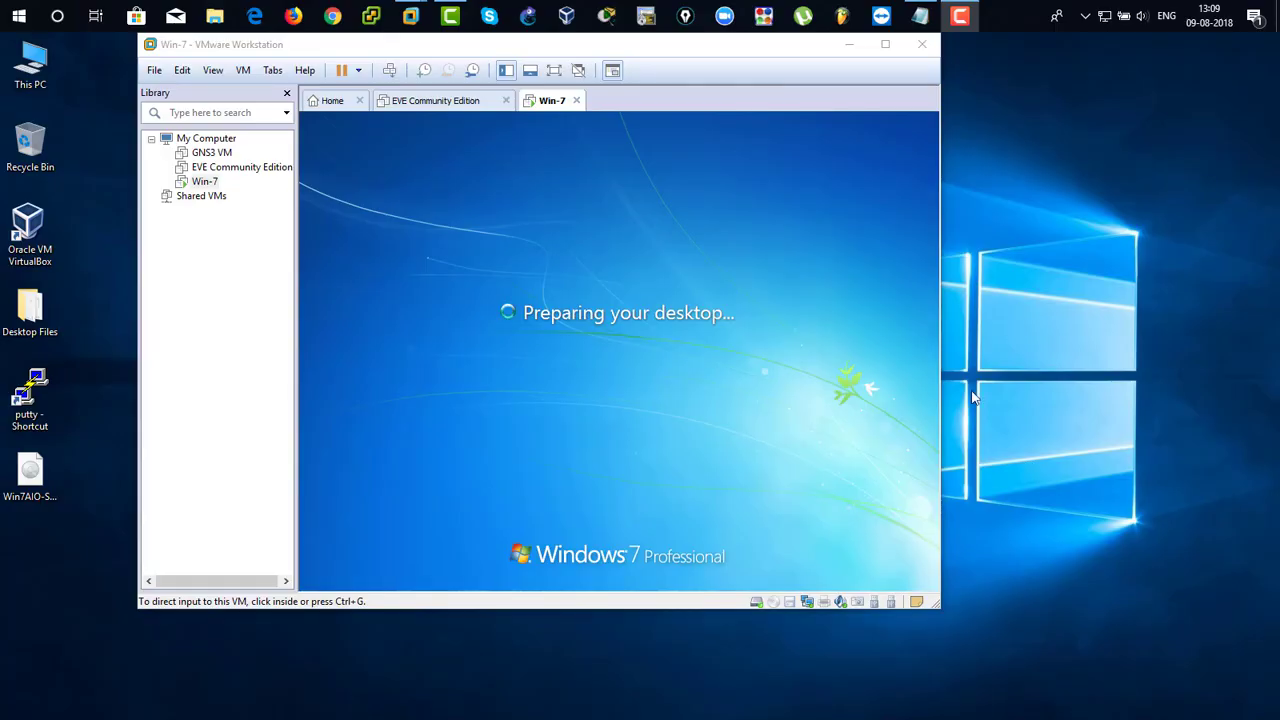
pyautogui.click(1035, 279)
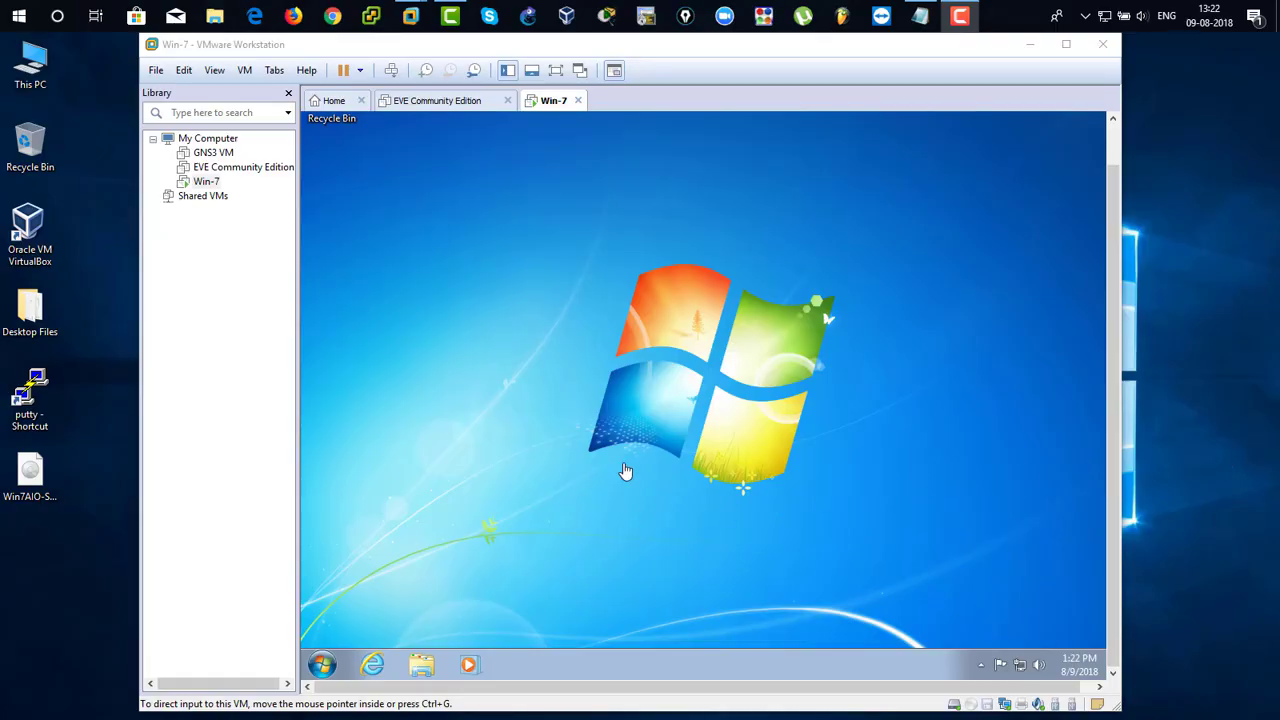
# Direct input to the Win-7 guest desktop.
pyautogui.click(545, 400)
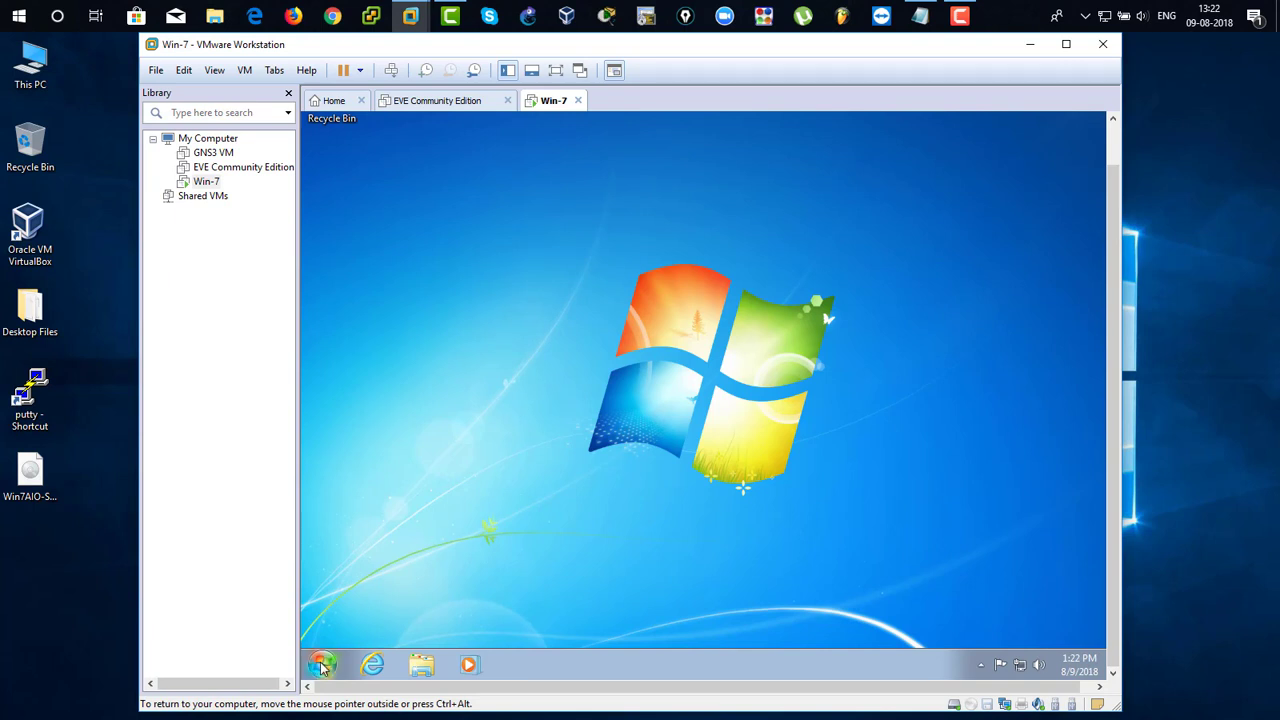